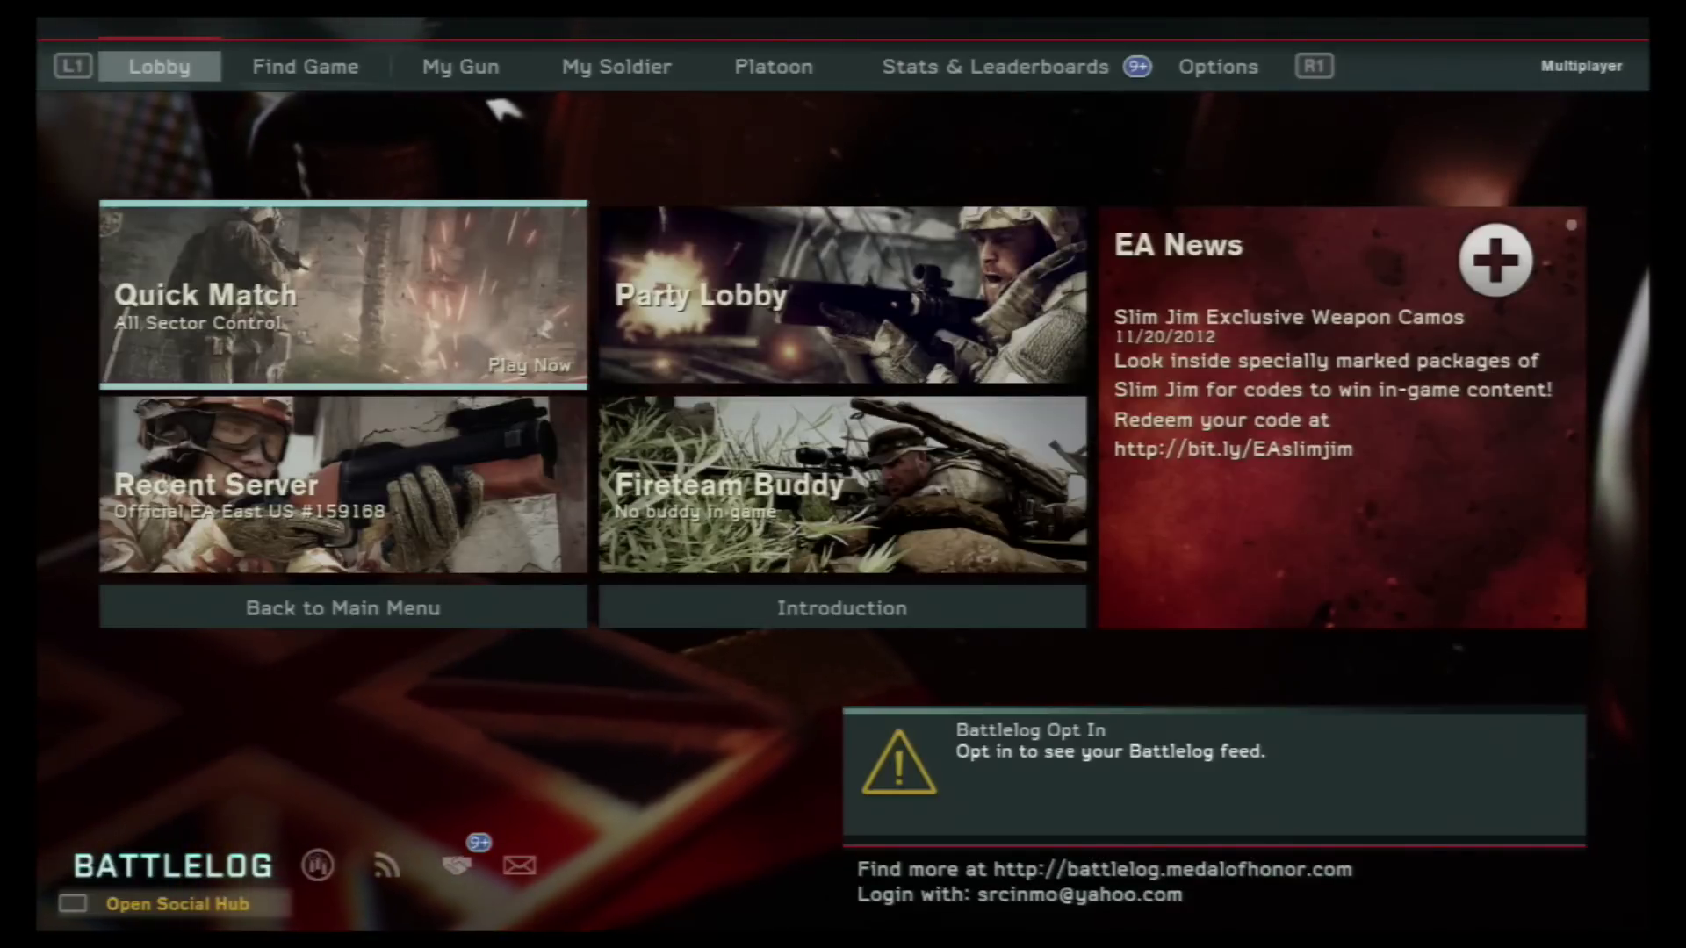
Step: Open the Battlelog social hub and view the Party Lobby before closing it
key(Right)
key(Tab)
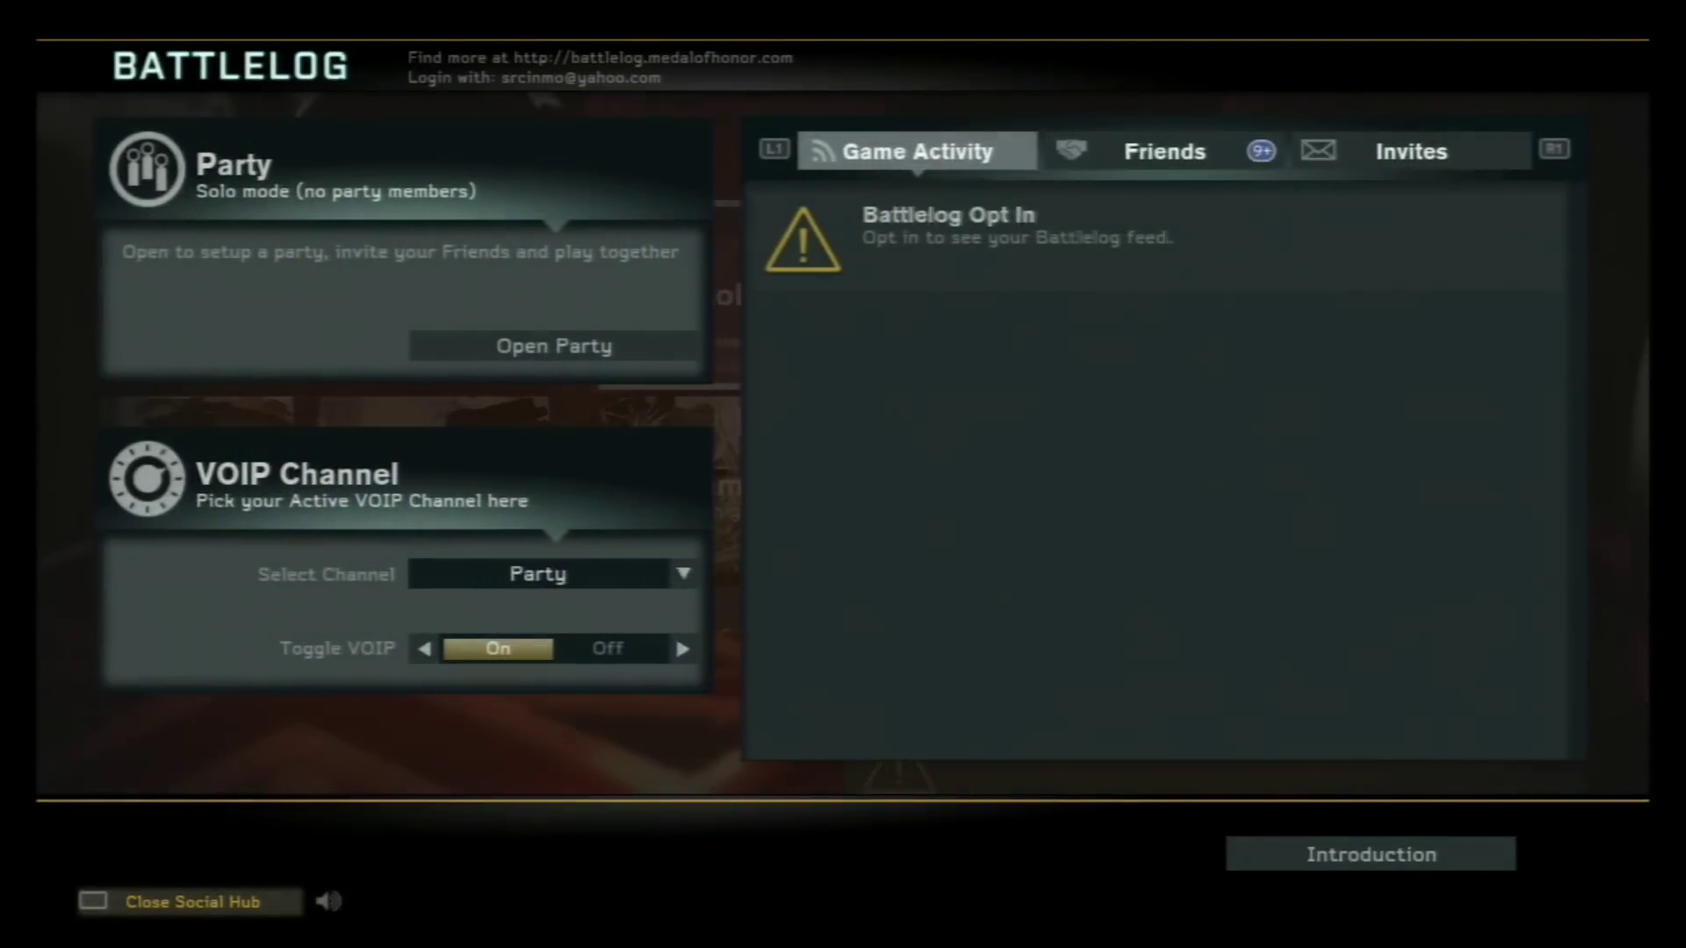
key(Return)
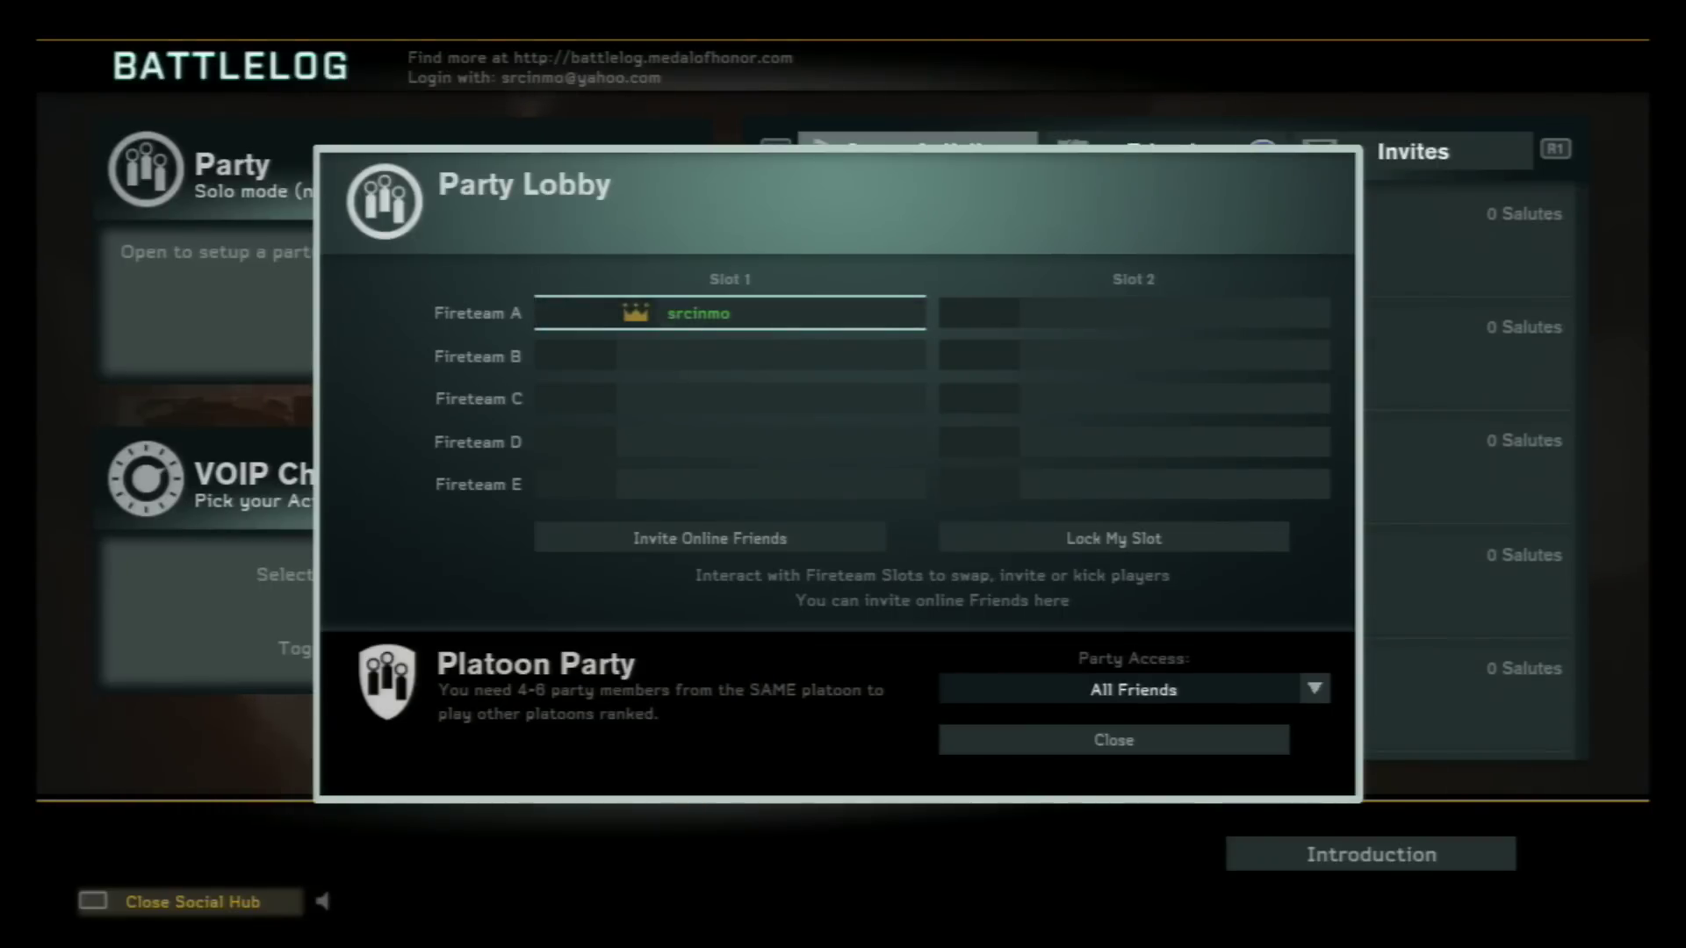
key(Escape)
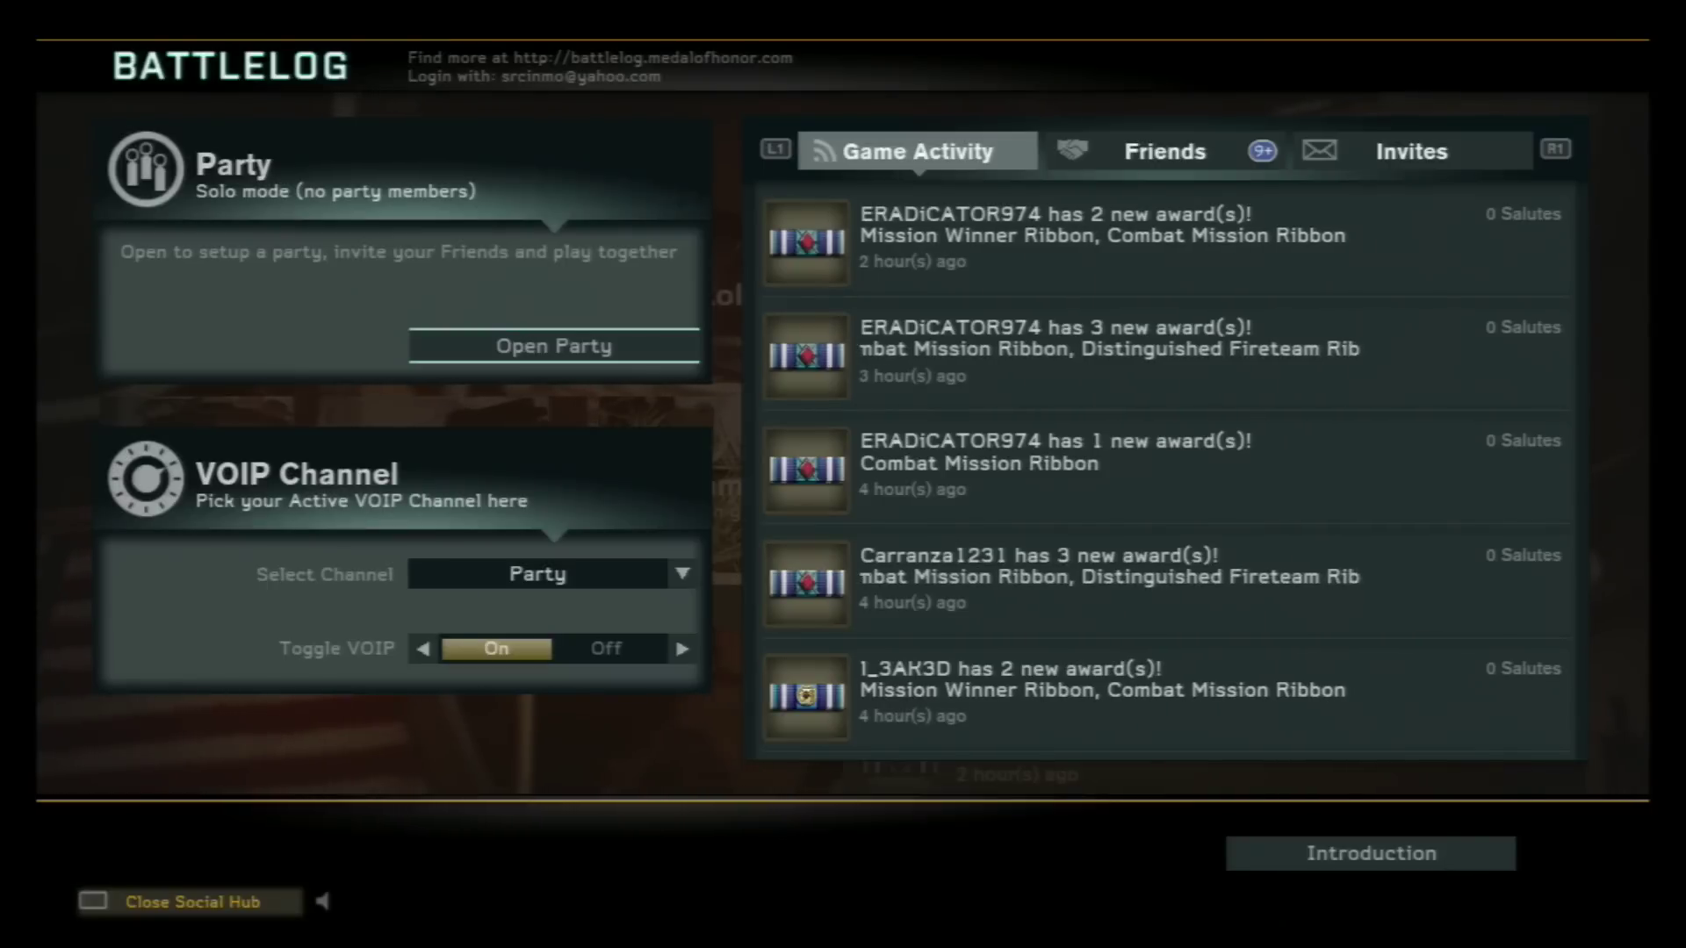
key(Down)
Step: Set the voice chat channel to Party after first picking Auto: Party
key(Up)
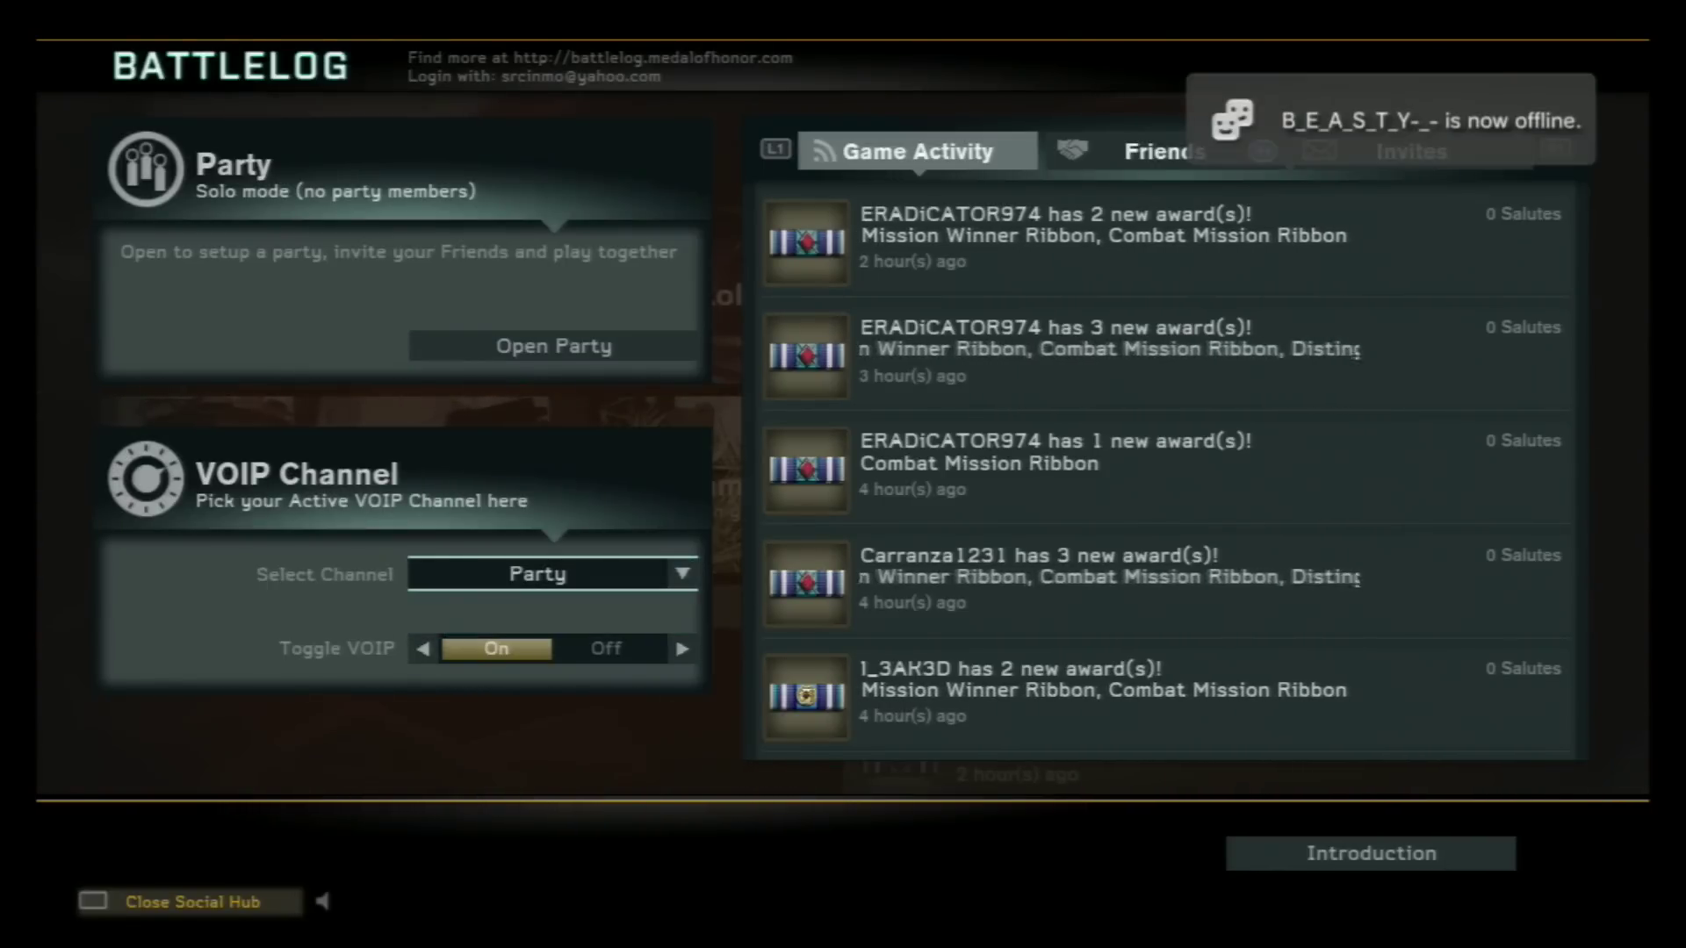
key(Return)
key(Up)
key(Return)
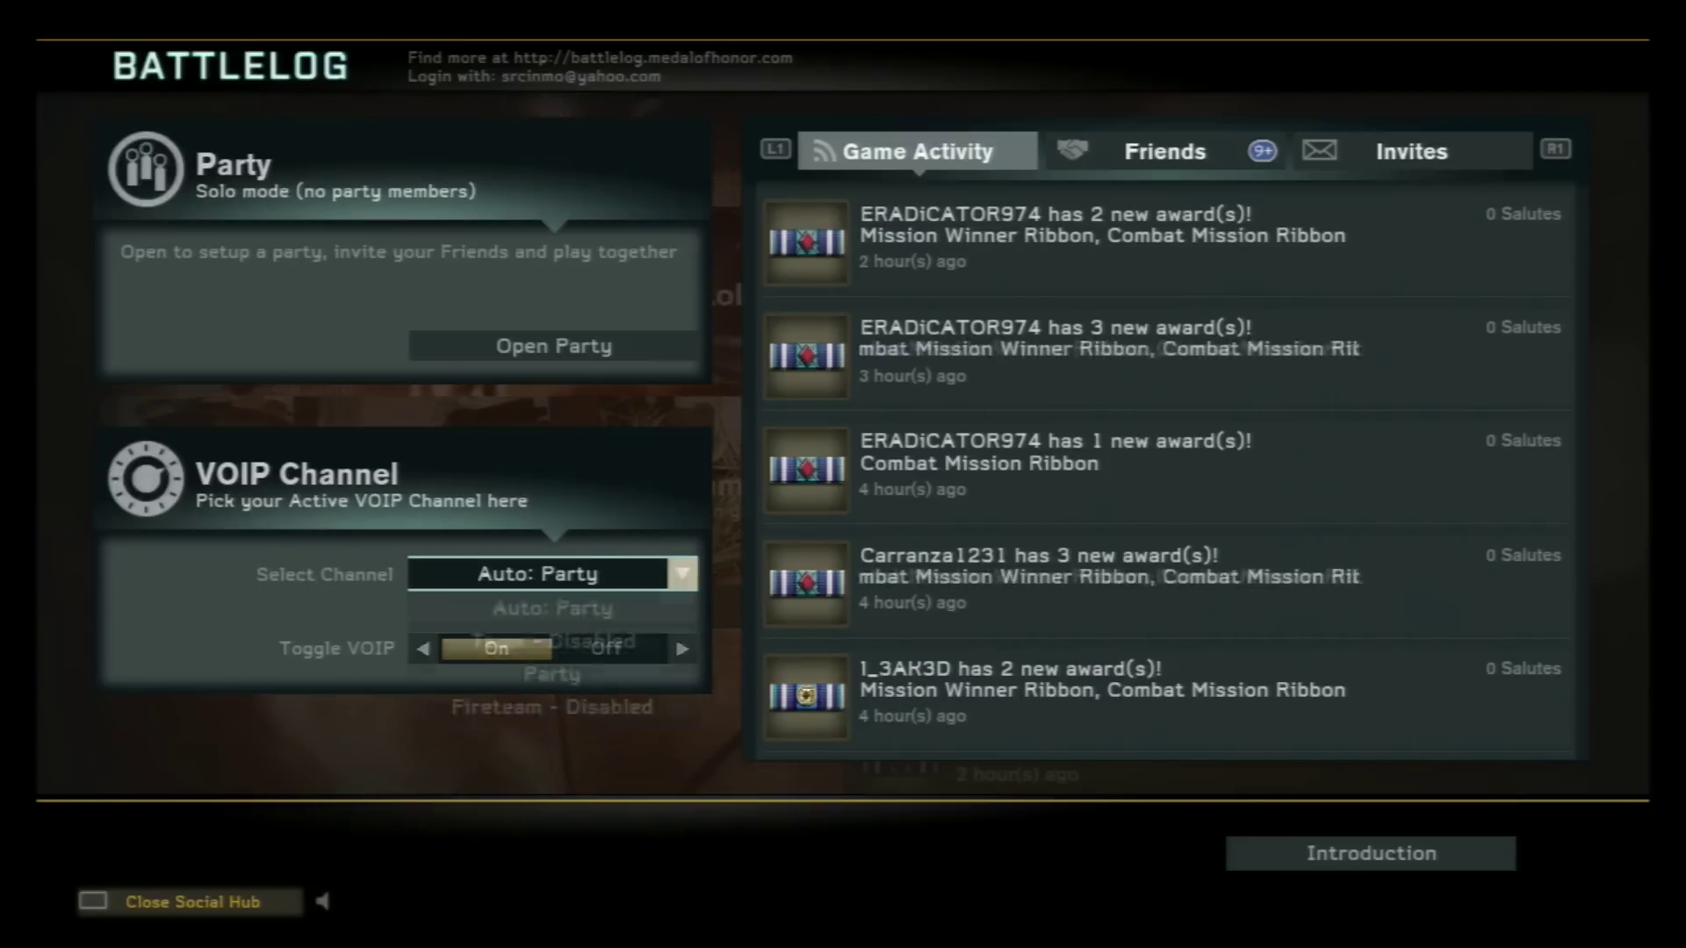
key(Down)
key(Down)
key(Return)
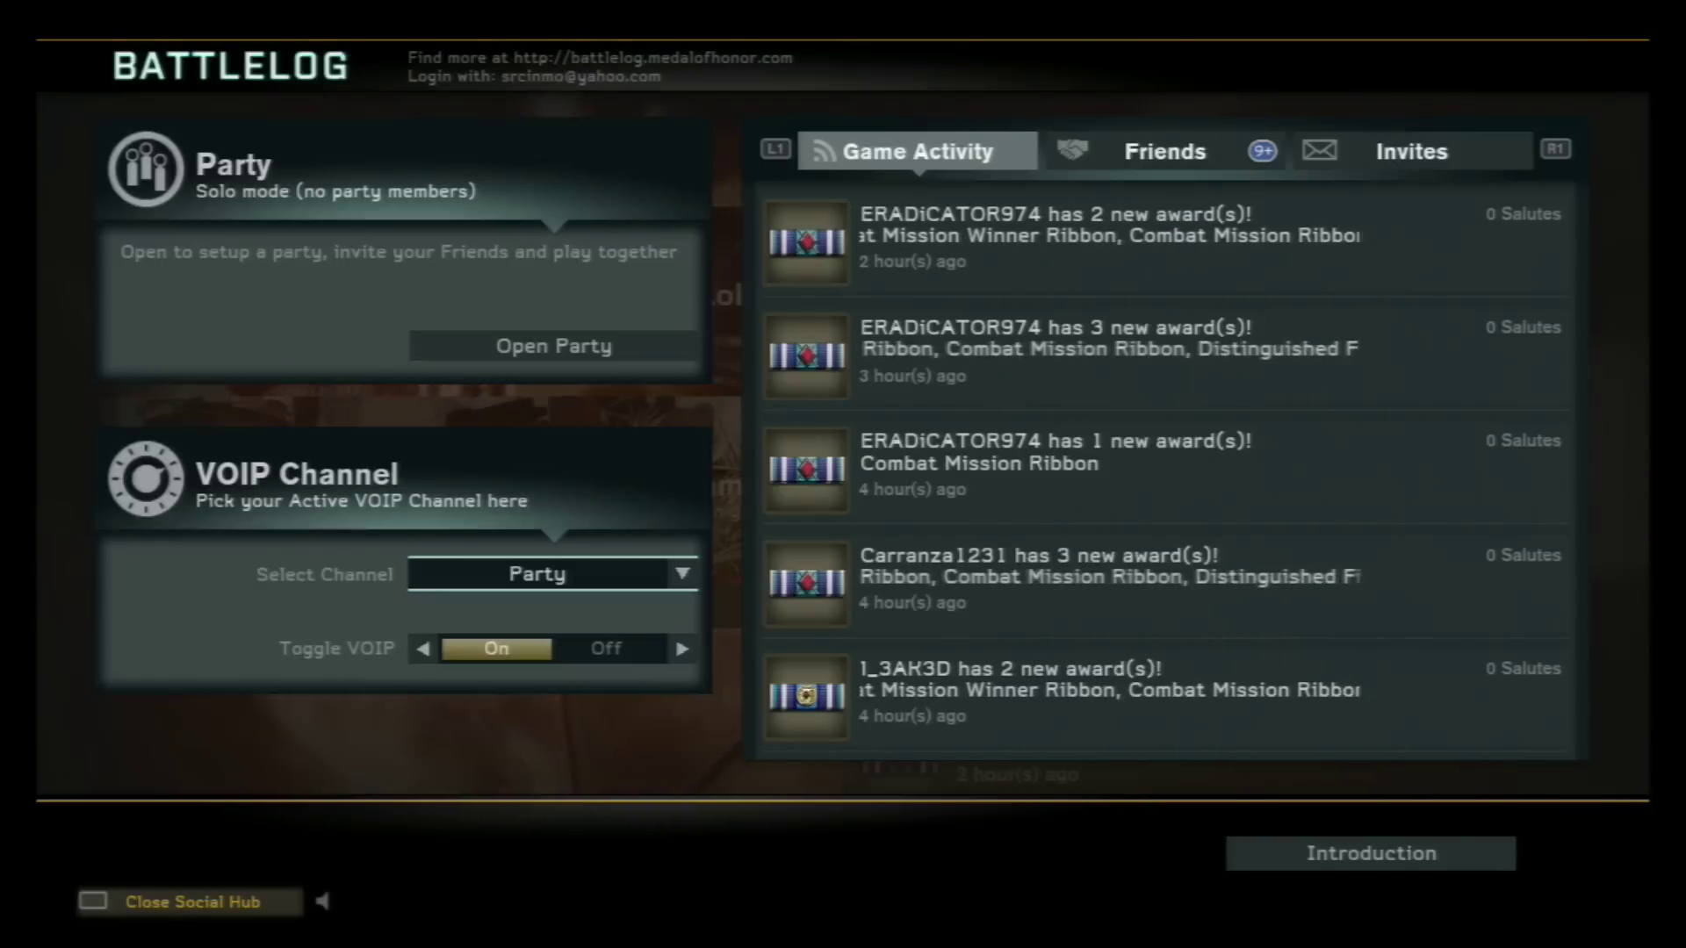
Step: Browse the channel list again, then close the hub back to the multiplayer lobby
key(Return)
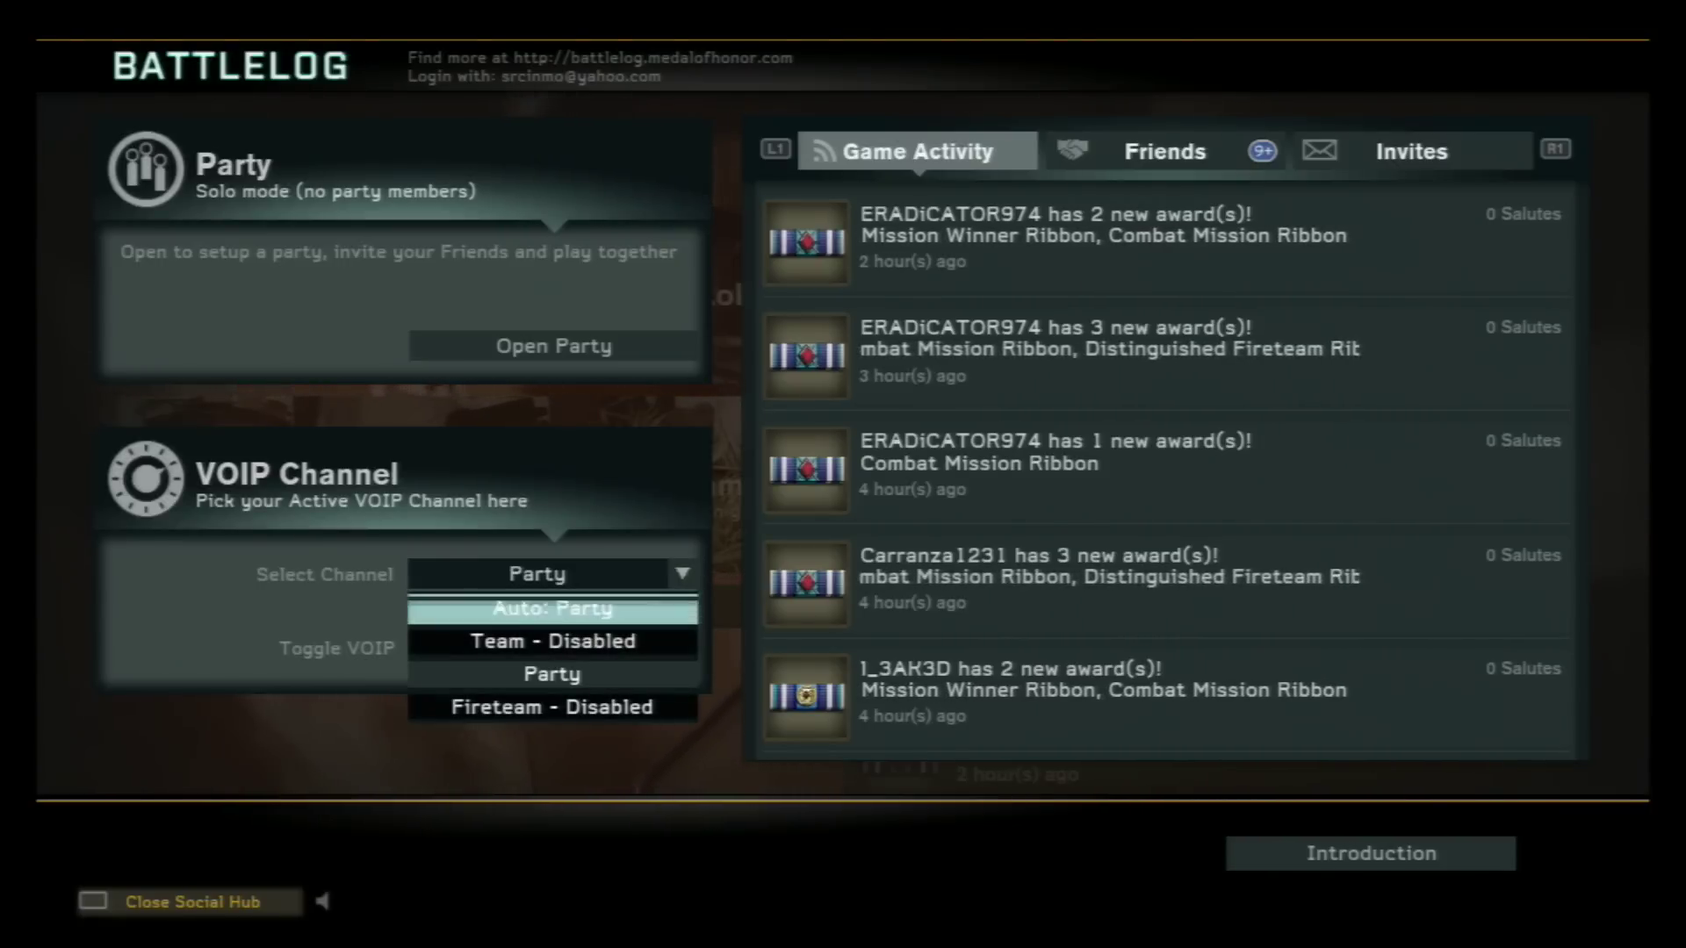
key(Down)
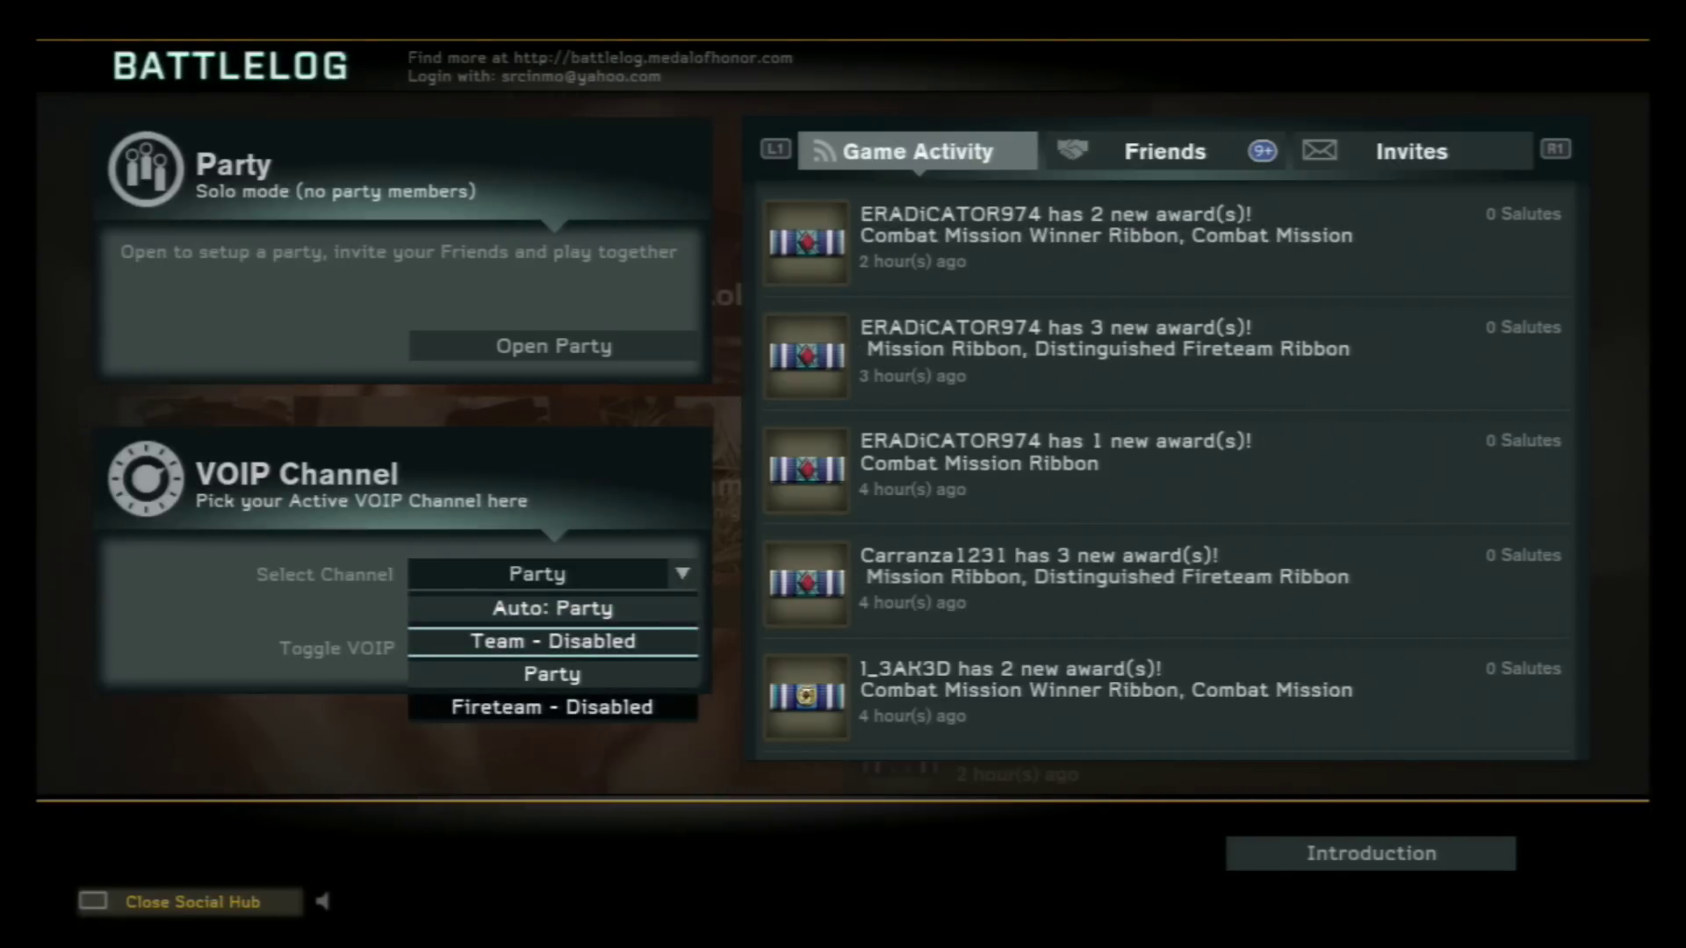
key(Escape)
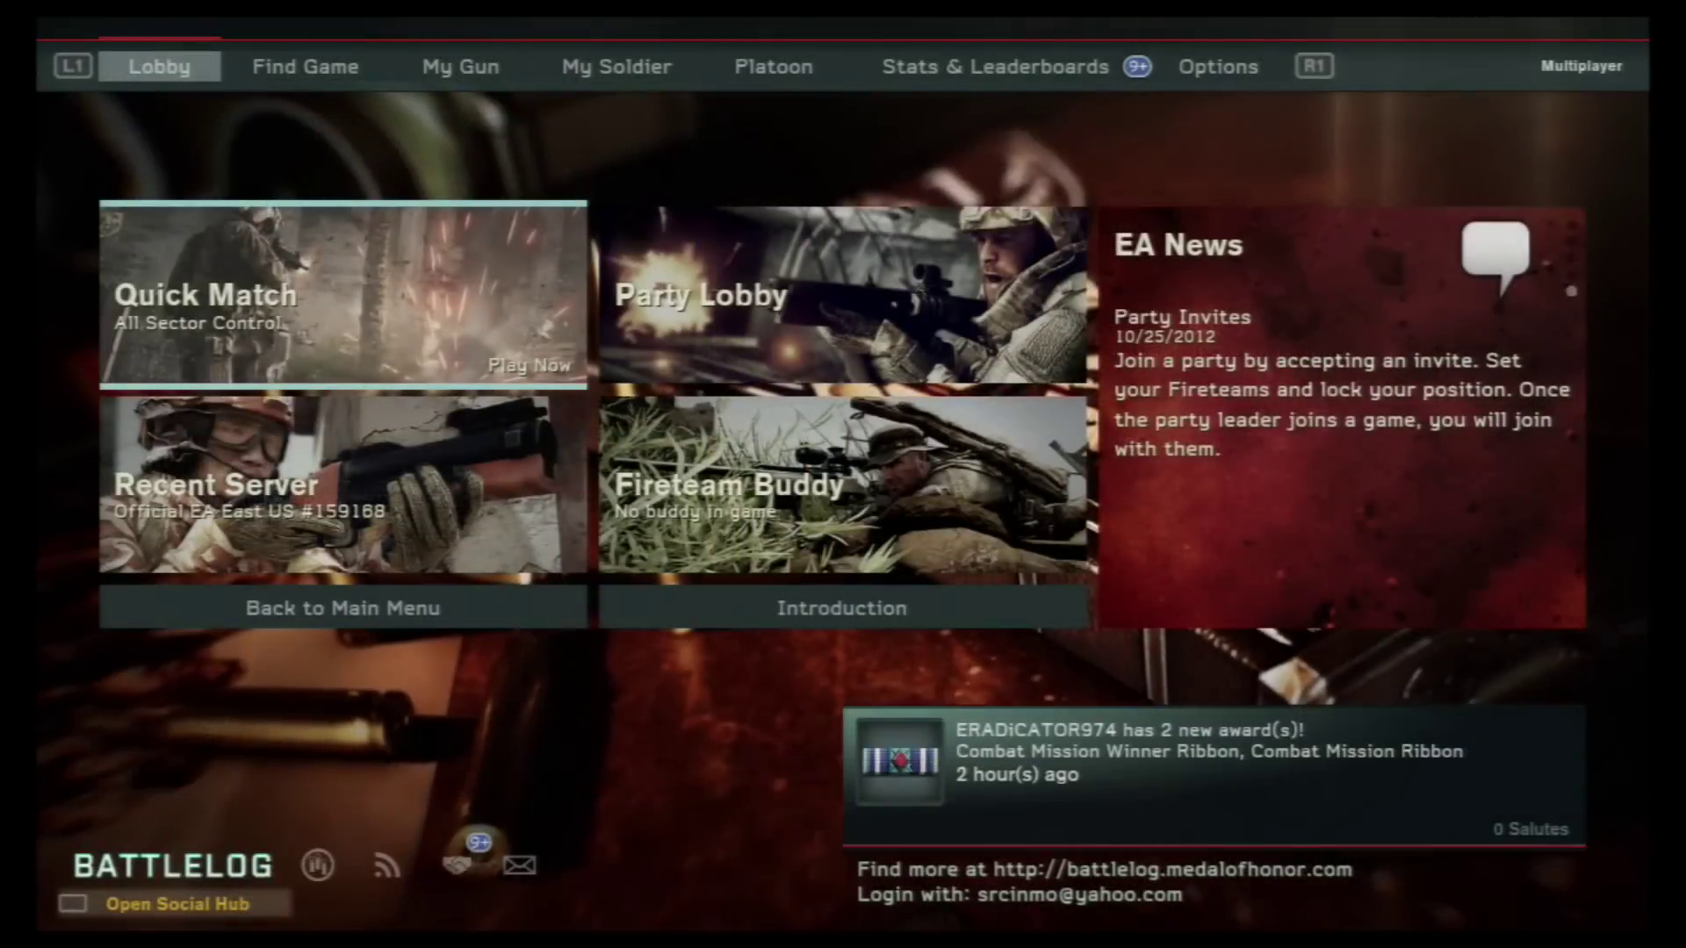